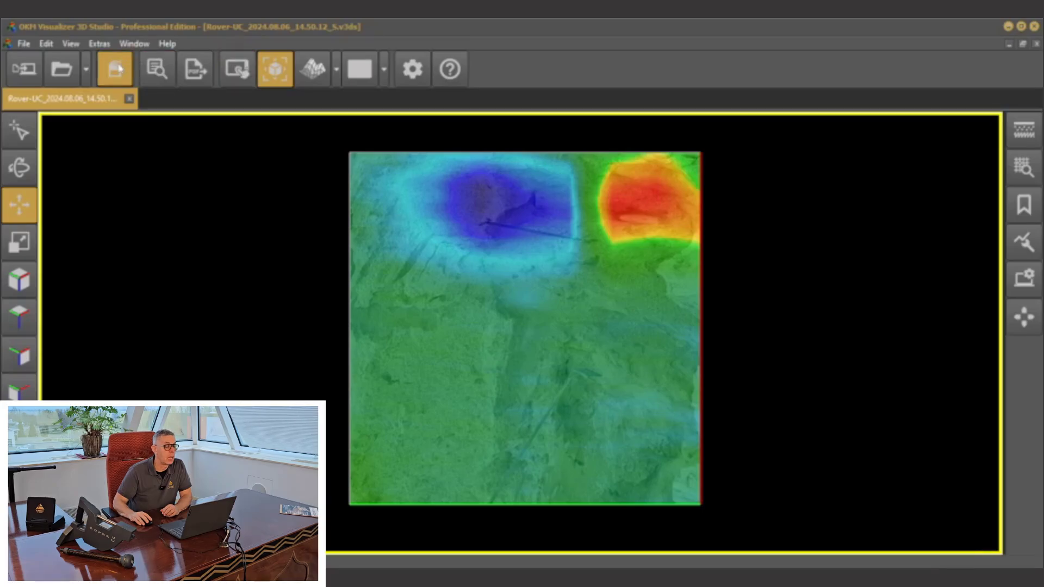
- In the save options, exclude scan field overlay, soil type data and images, transformations and visualization settings
left_click(21, 46)
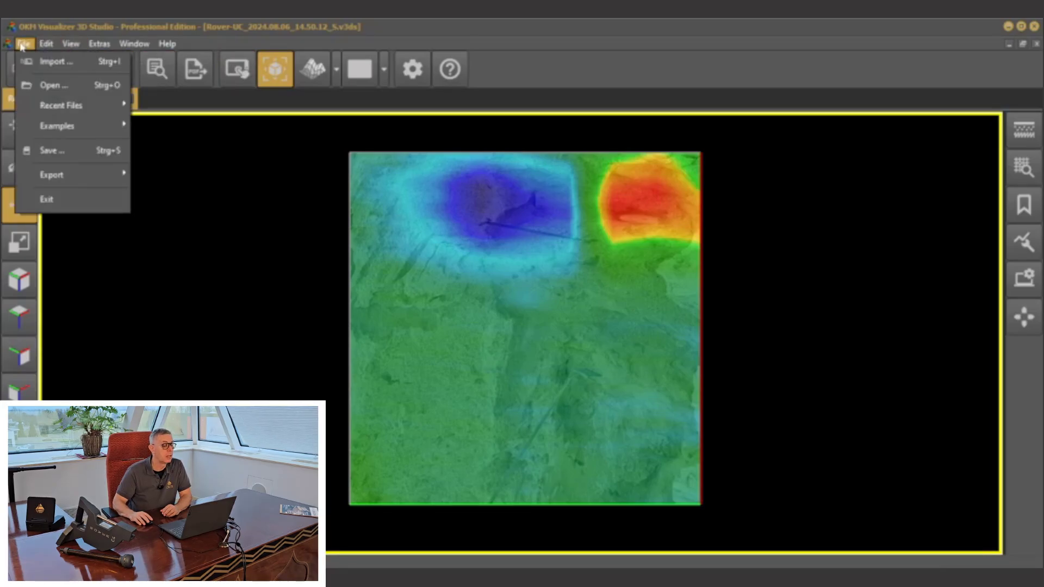
left_click(48, 152)
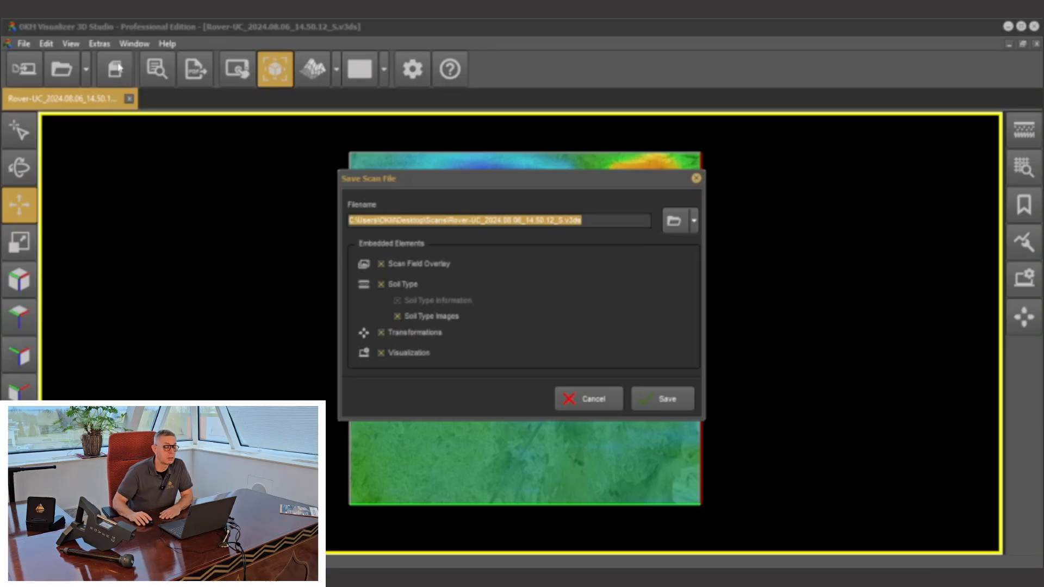
left_click(381, 265)
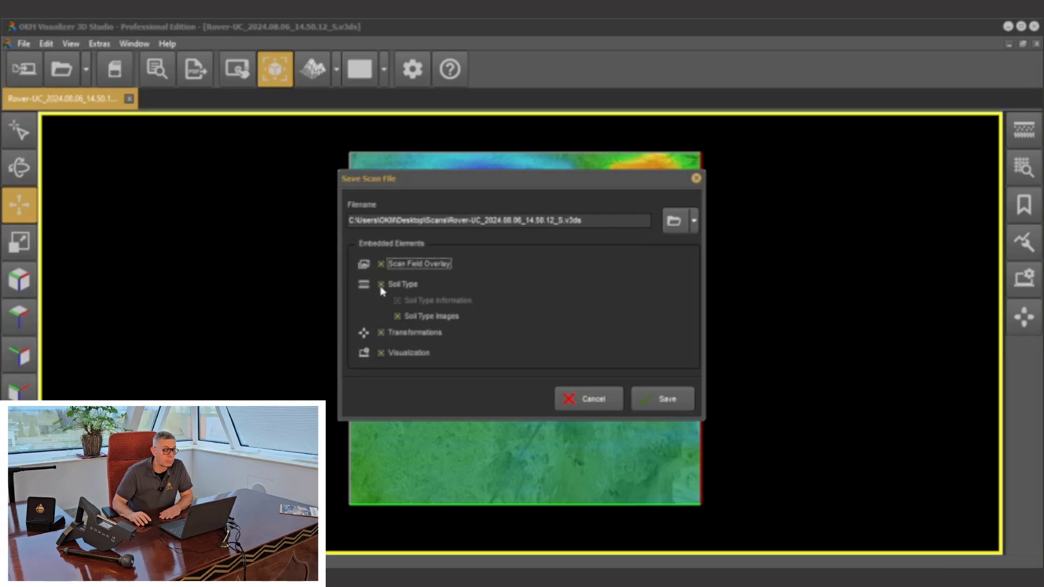
left_click(382, 285)
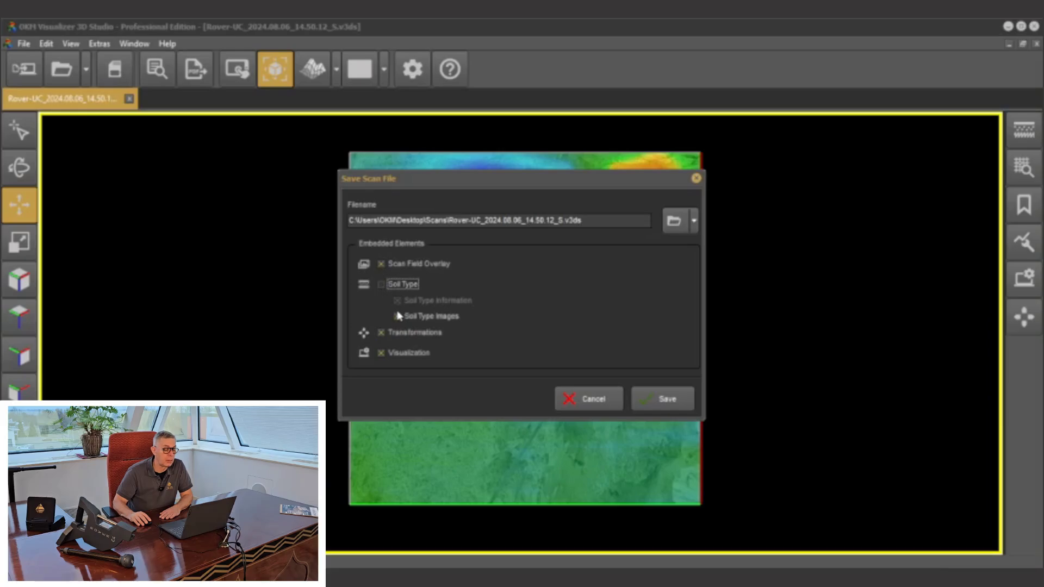
left_click(397, 316)
left_click(382, 333)
left_click(382, 354)
left_click(381, 265)
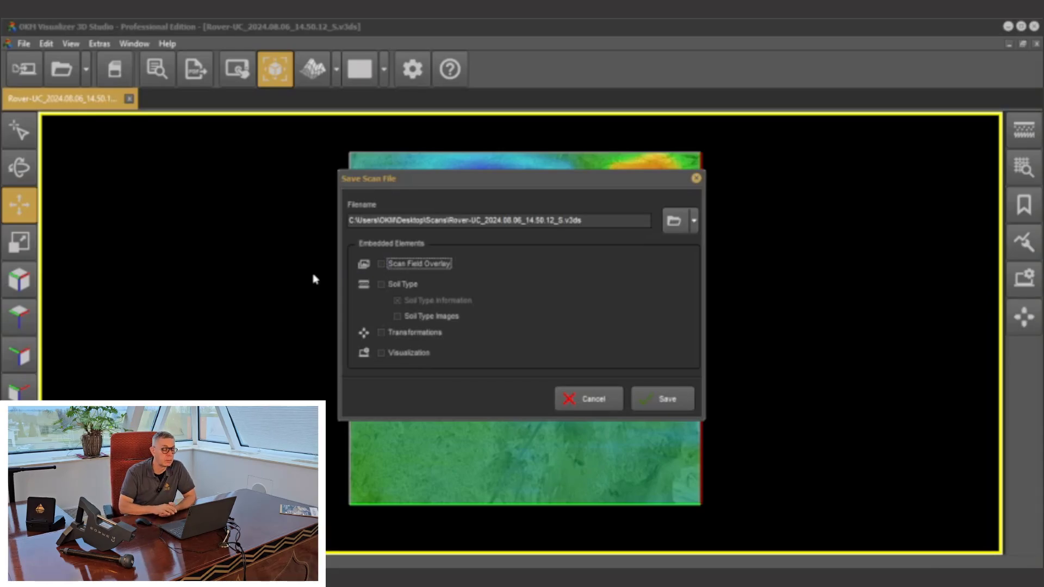
- Re-include the overlay, soil type data, transformations and visualization settings, then cancel without saving
left_click(380, 265)
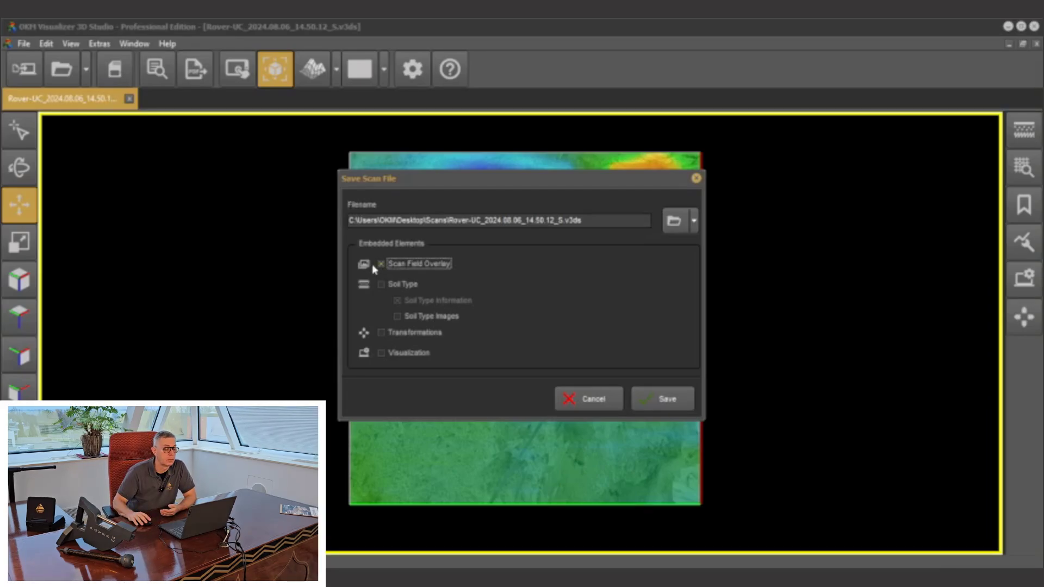
left_click(381, 285)
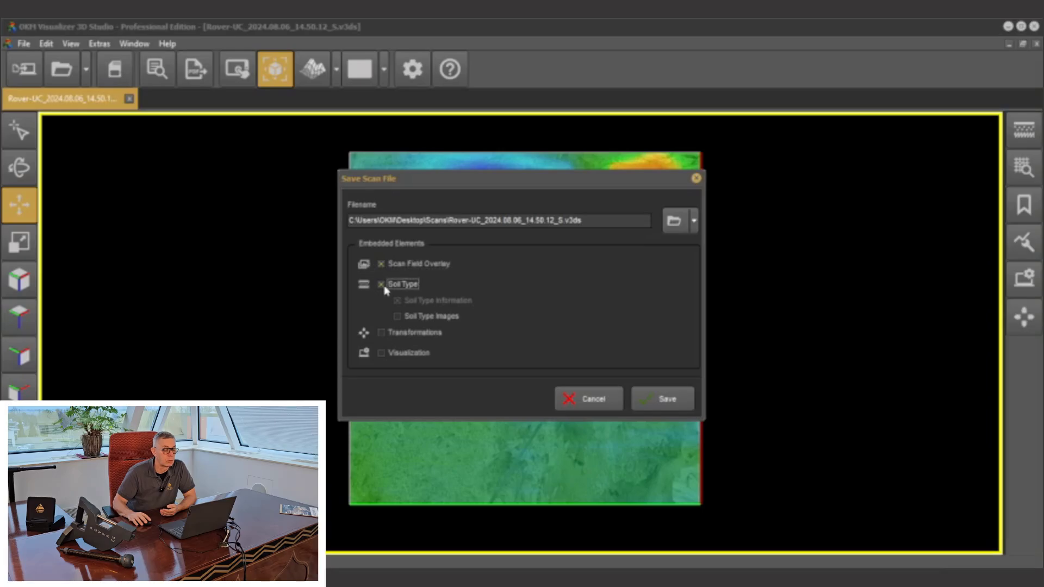
left_click(382, 333)
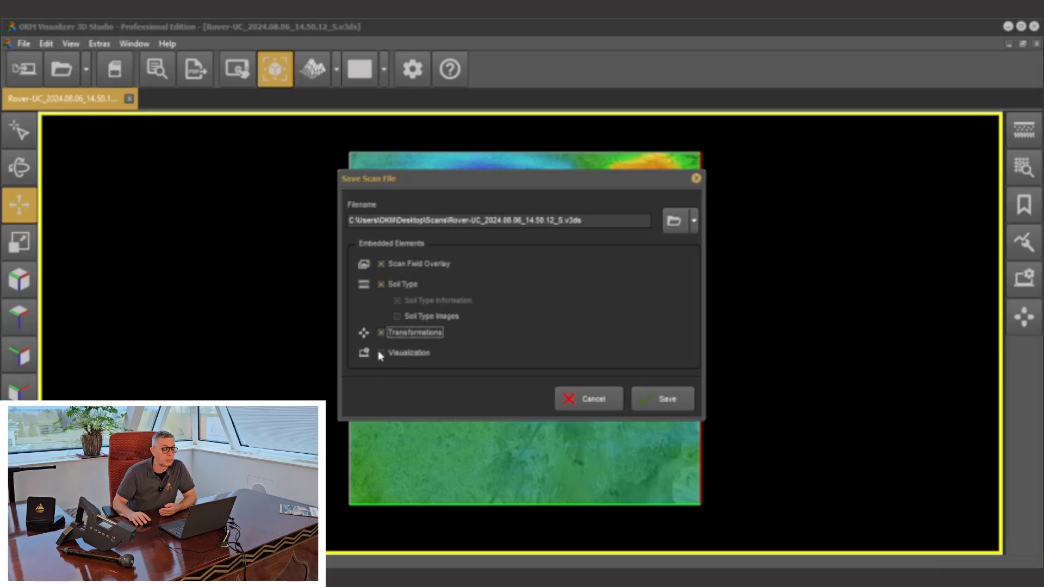
left_click(380, 353)
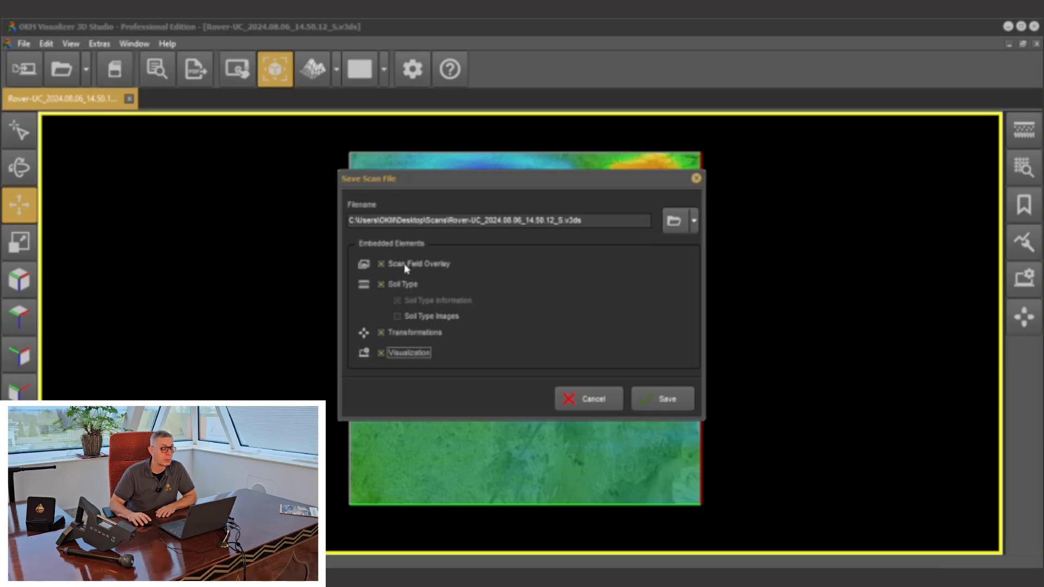
left_click(596, 400)
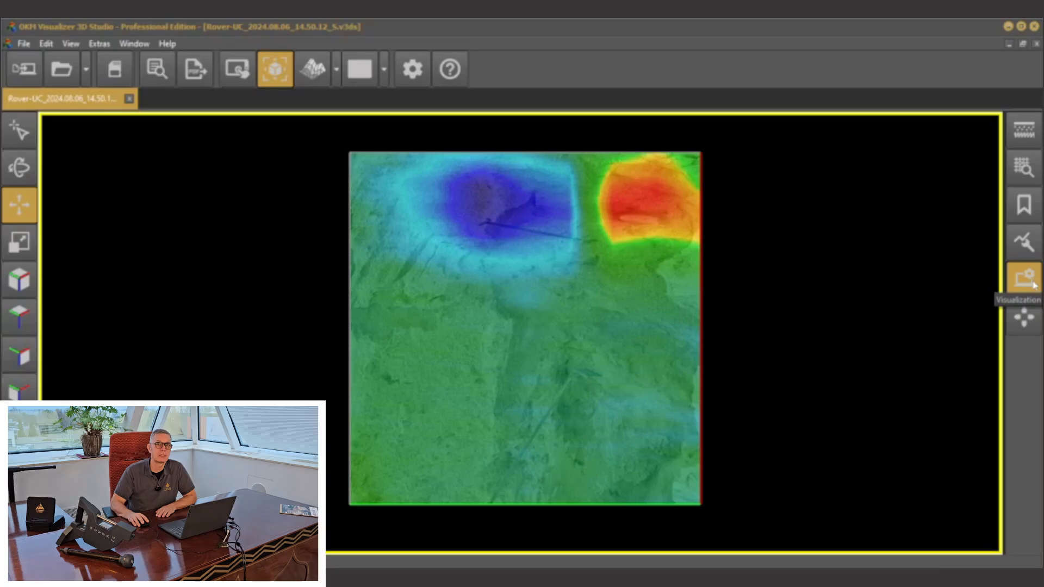
- Set the Scan Field Overlay opacity to about half so the terrain photo shows through
left_click(1034, 284)
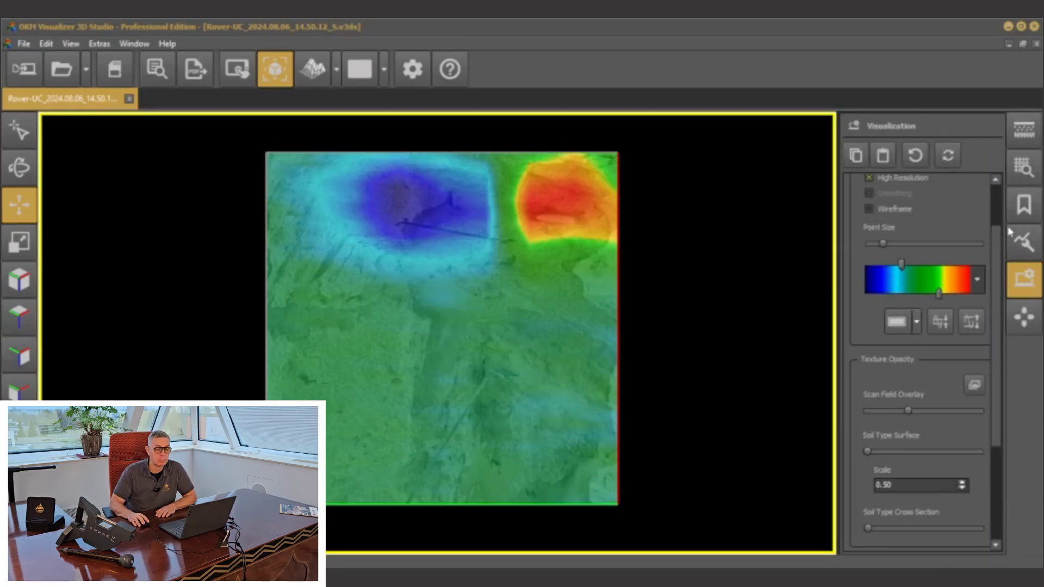
mouse_move(996, 329)
left_mouse_down()
mouse_move(1001, 256)
mouse_move(1005, 344)
left_mouse_up()
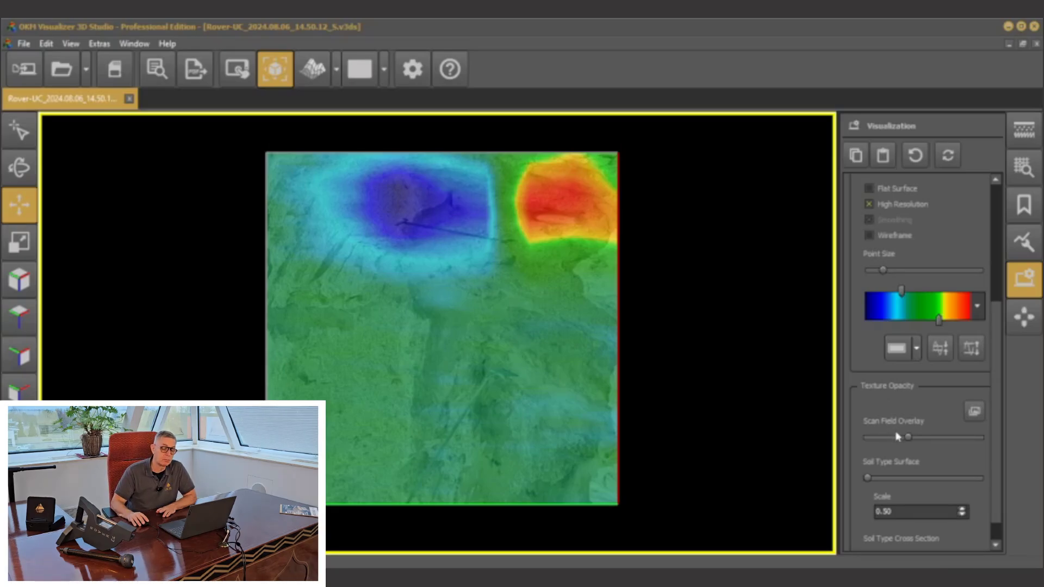
left_click(909, 439)
left_click_drag(915, 439, 988, 447)
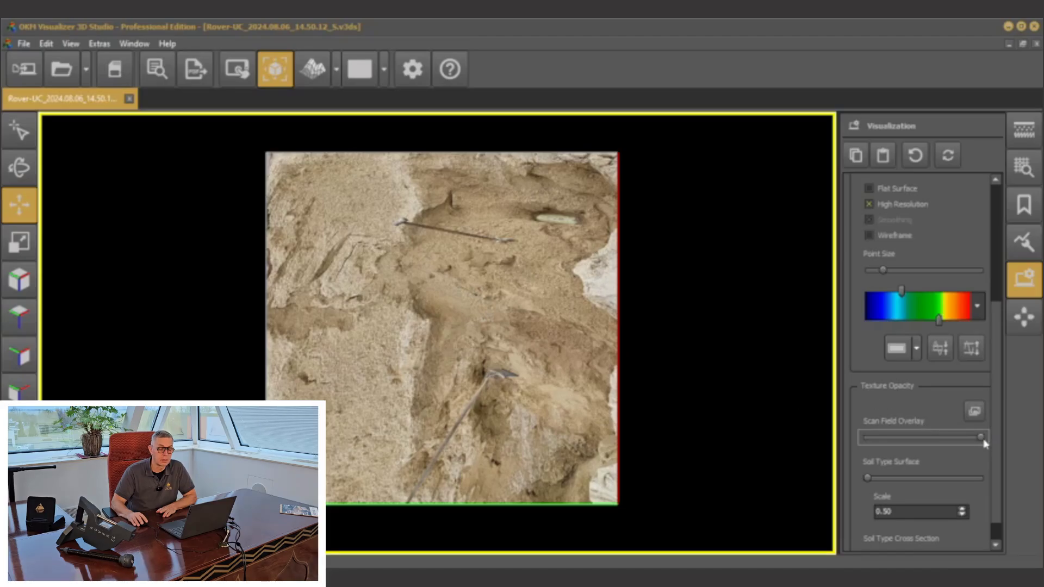
left_click_drag(981, 439, 864, 439)
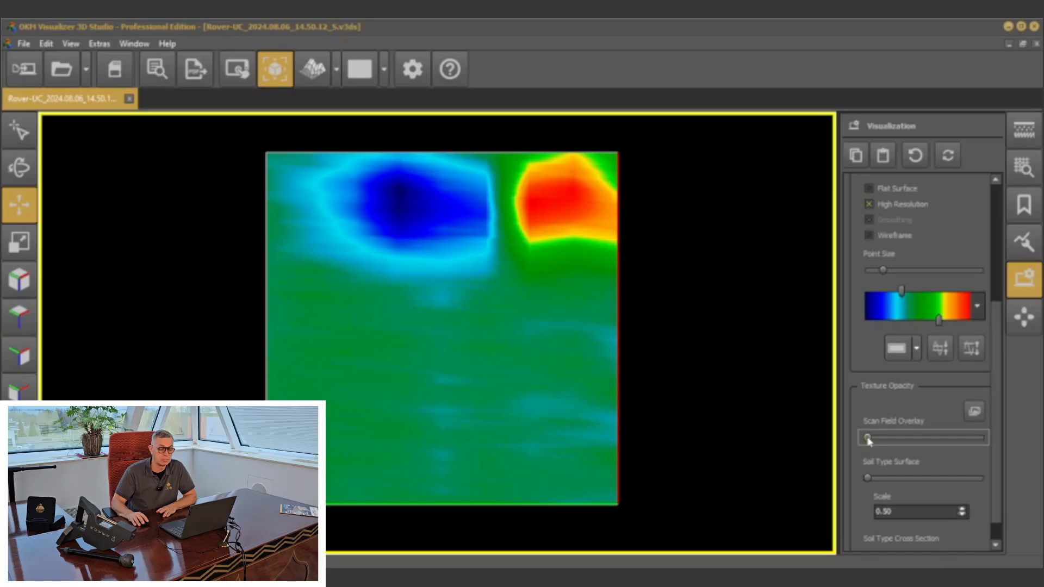
left_click_drag(867, 439, 921, 445)
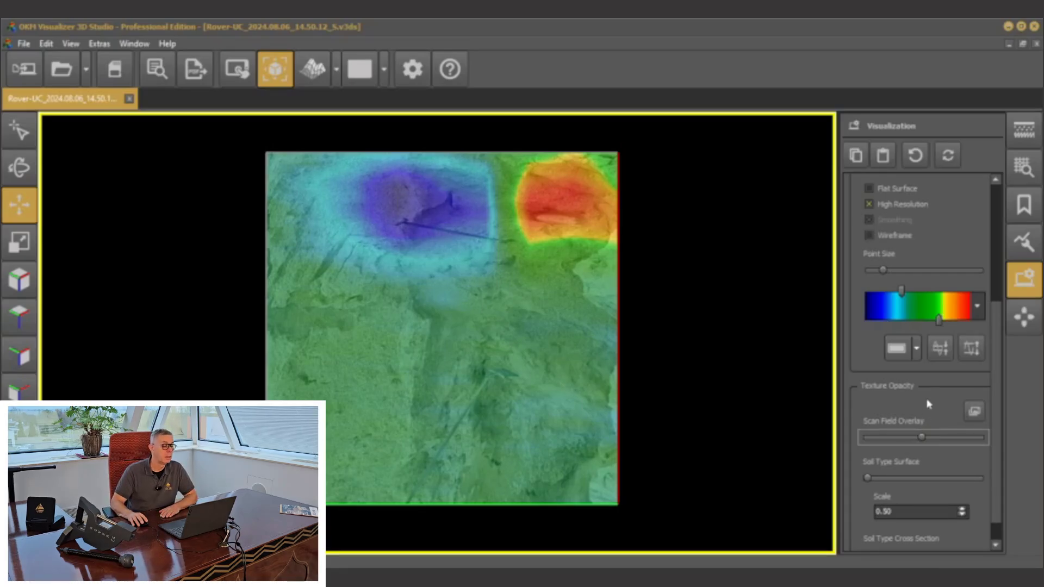
- Review the Scan Field Overlay page in the scan's Characteristics
left_click(157, 68)
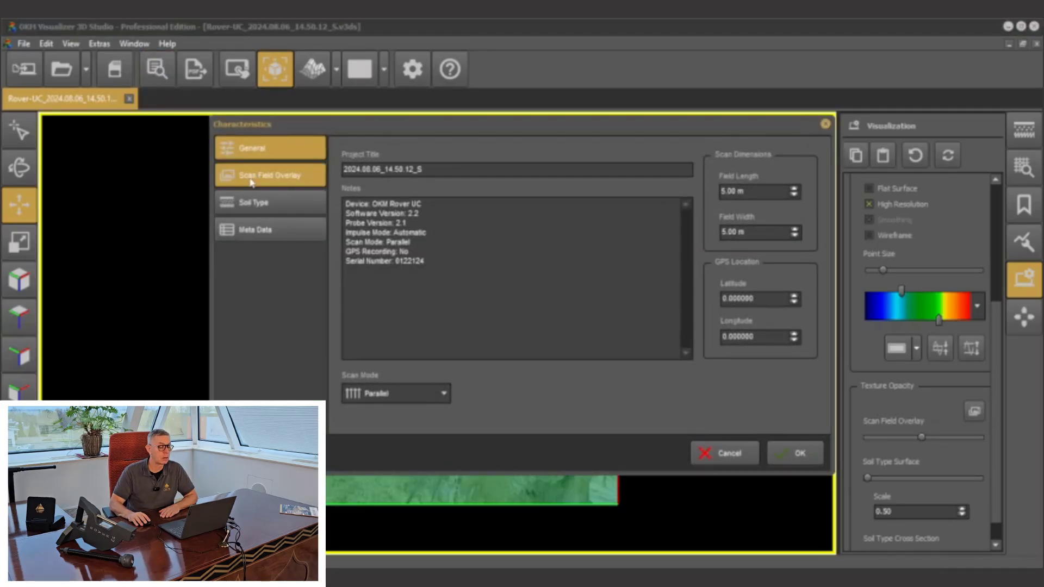
left_click(253, 179)
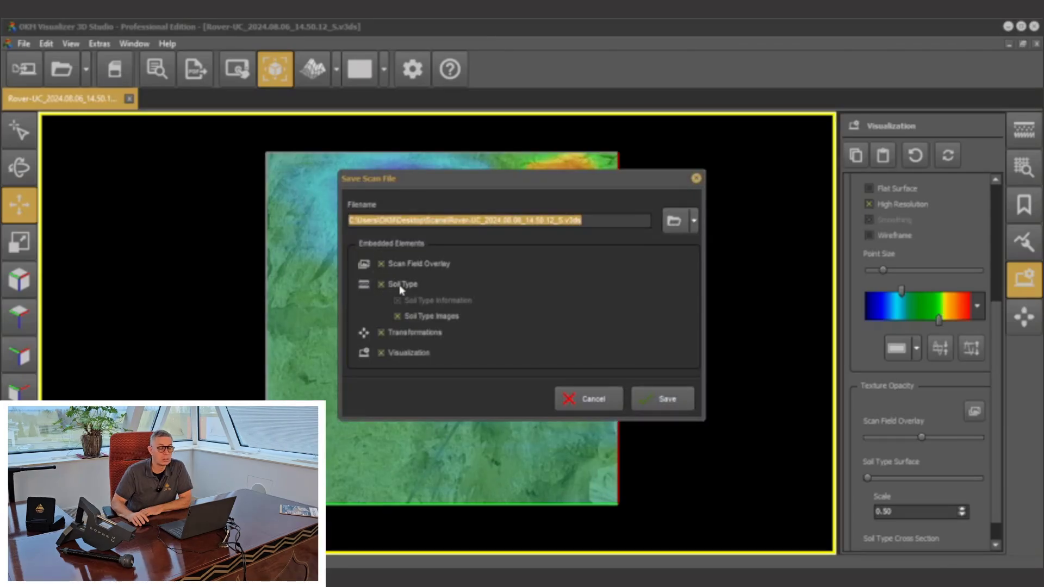
- Cancel the Save Scan File dialog and show the Soil Types library
left_click(583, 399)
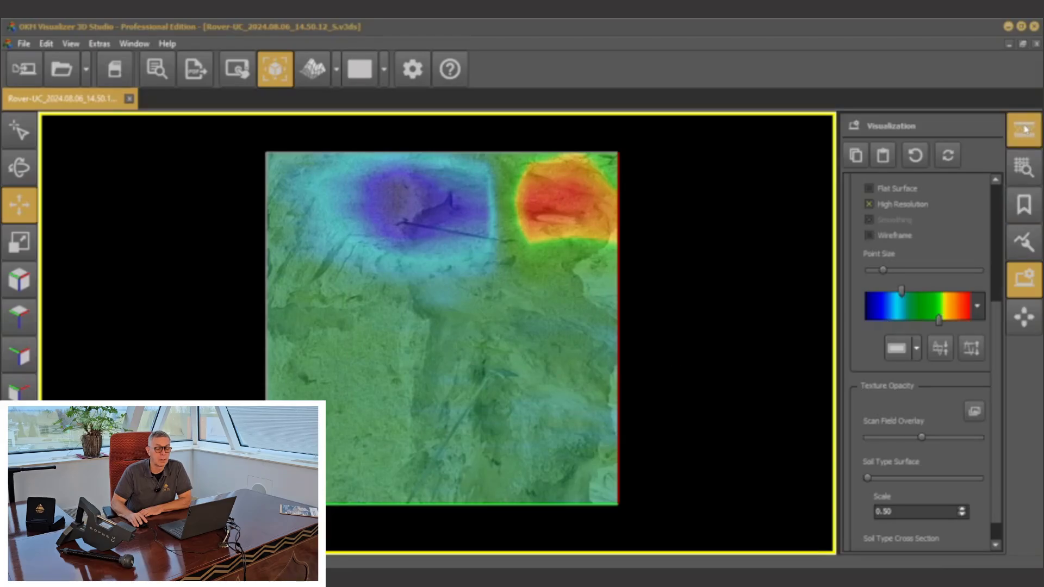
left_click(1024, 317)
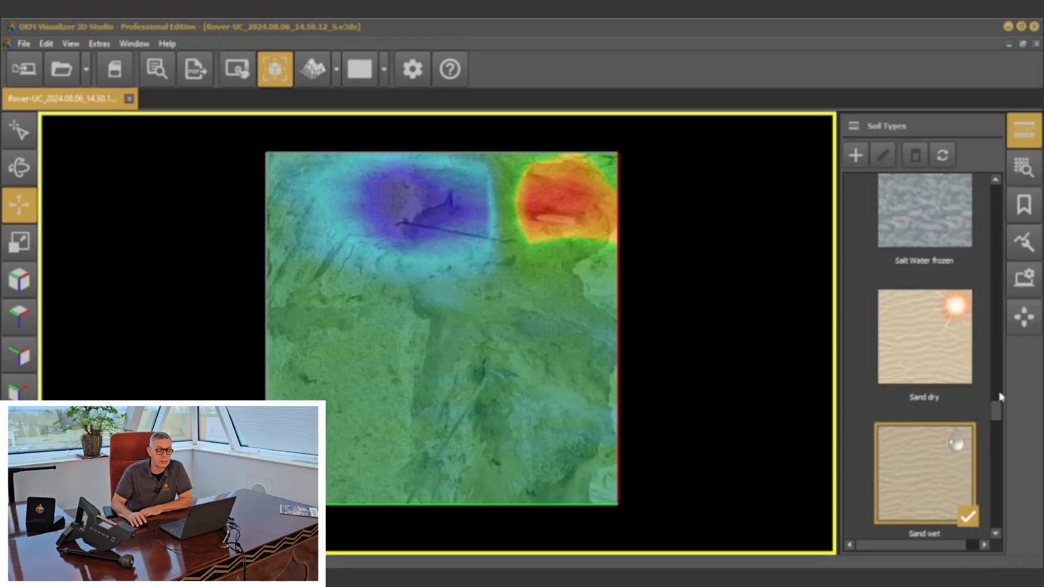
mouse_move(996, 413)
left_mouse_down()
mouse_move(1000, 454)
mouse_move(980, 330)
mouse_move(993, 417)
left_mouse_up()
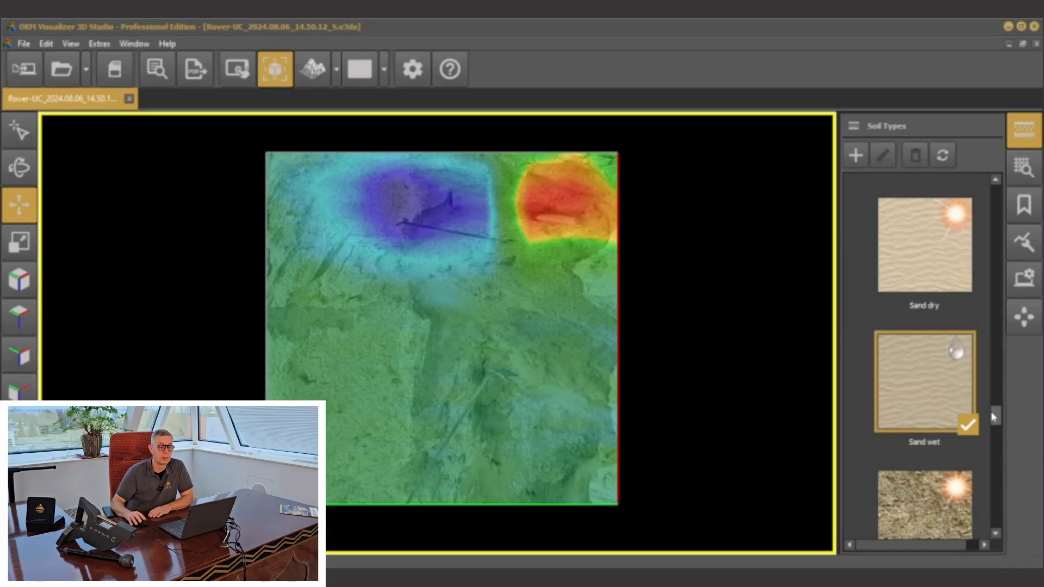
left_click(852, 157)
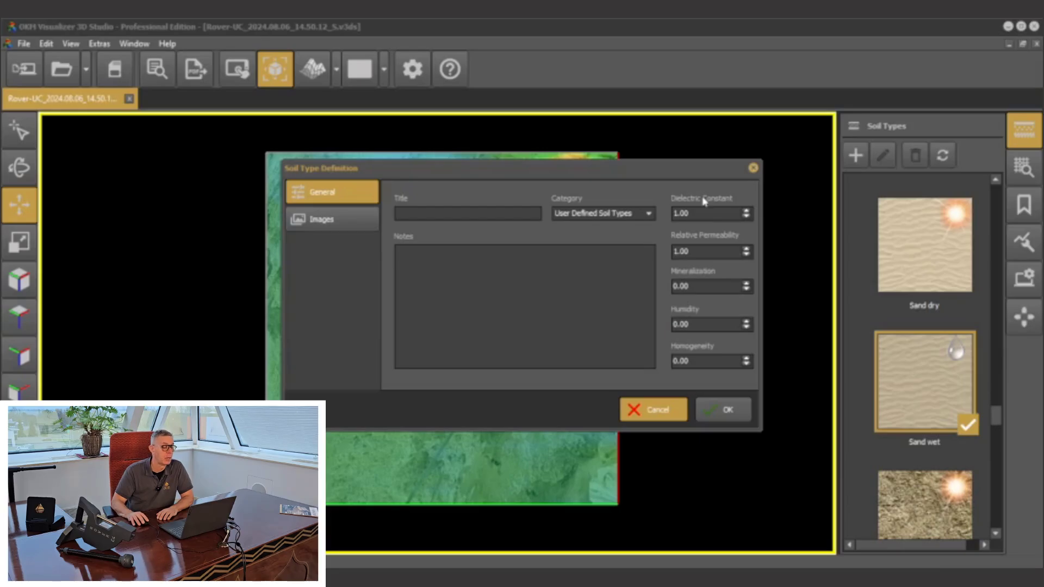
left_click(356, 222)
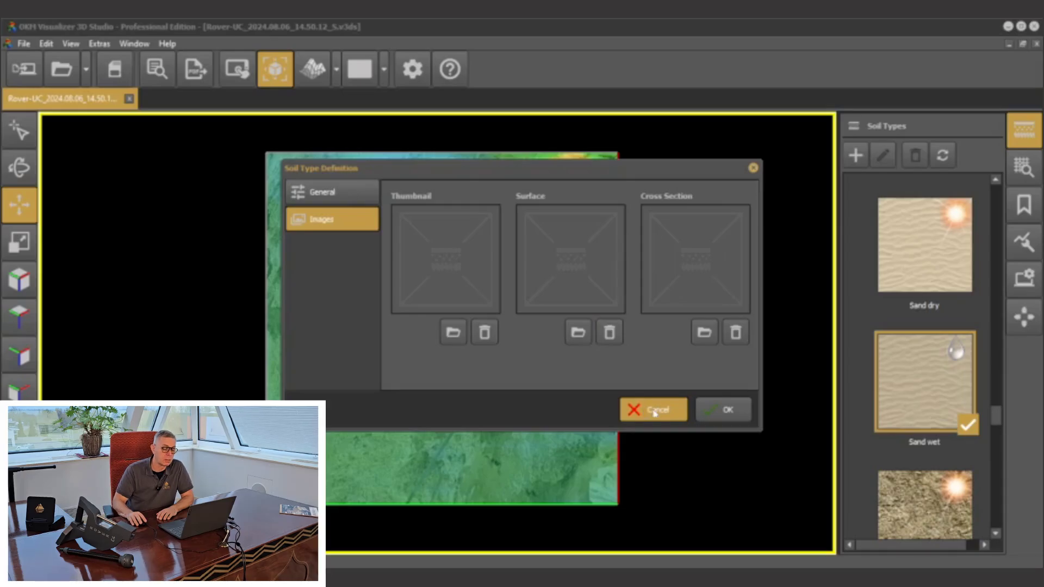
left_click(658, 412)
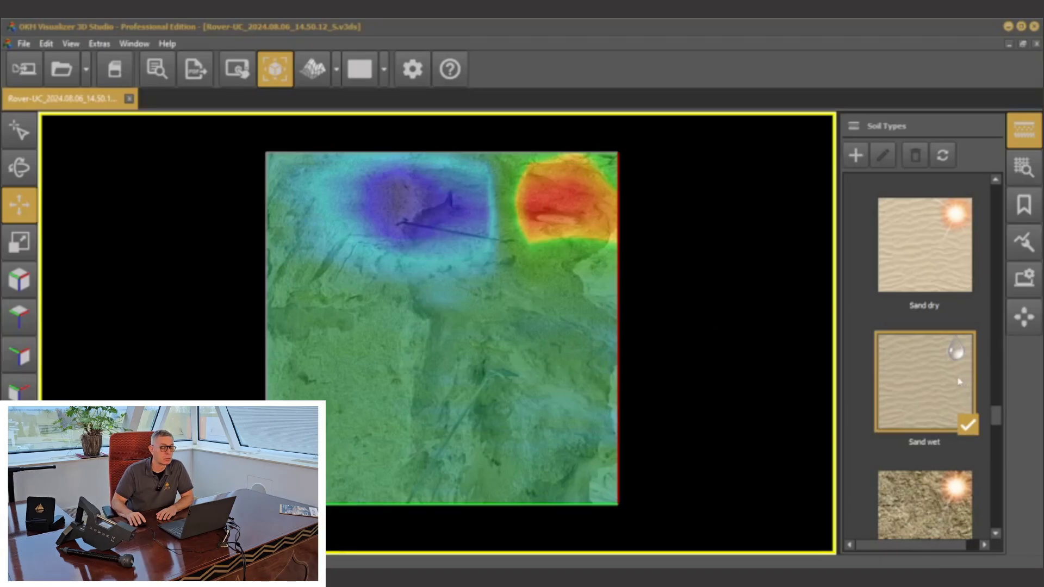
- Uncheck Soil Type Images under Embedded Elements in the Save Scan File options
left_click(115, 71)
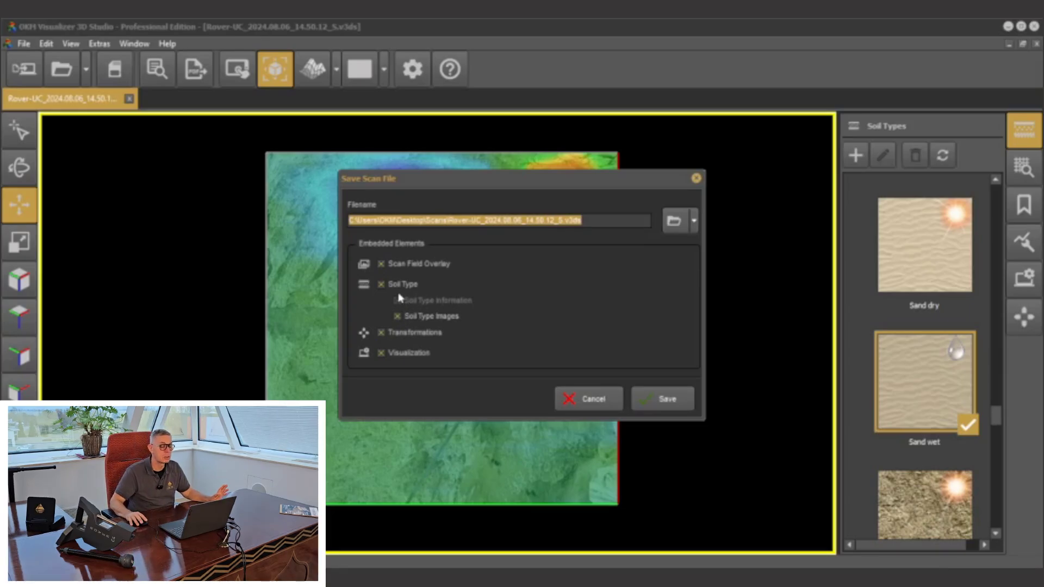
left_click(398, 317)
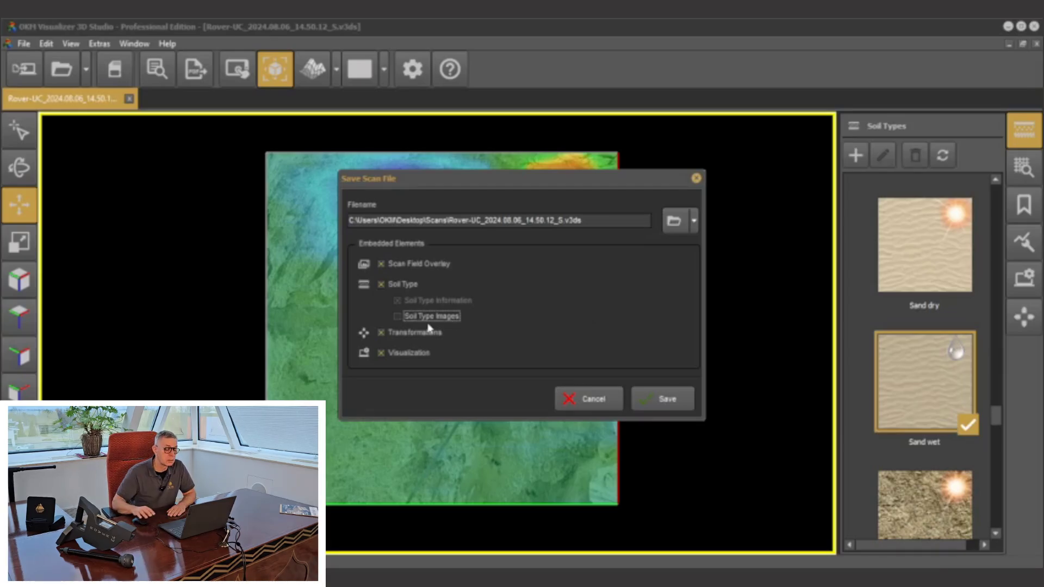
- Cancel the save settings and orbit the scan block to show its sides
left_click(578, 394)
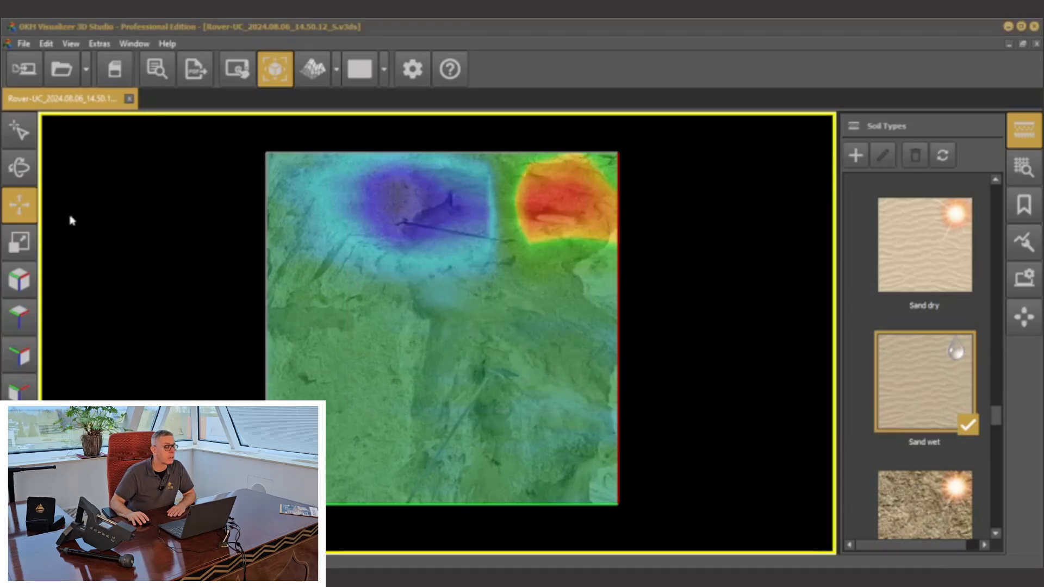
left_click(18, 168)
scroll(415, 346, "down", 3)
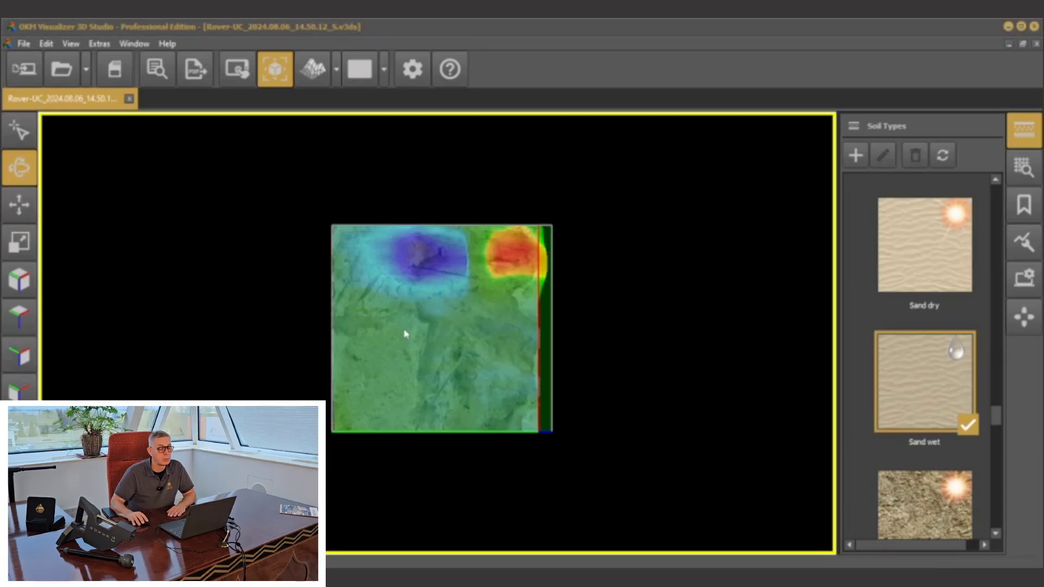
left_click_drag(402, 333, 412, 273)
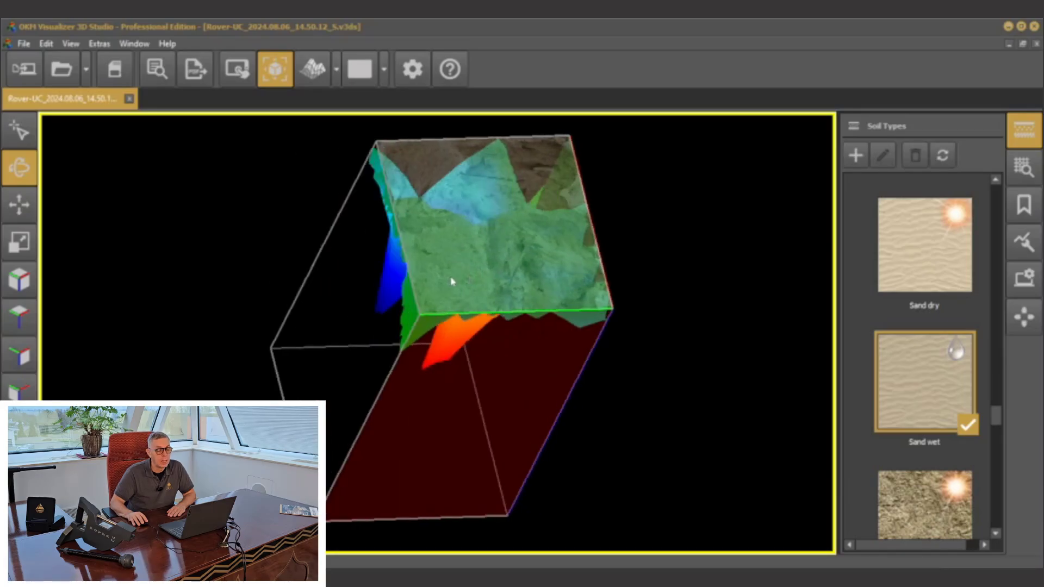
mouse_move(411, 273)
left_mouse_down()
mouse_move(423, 373)
mouse_move(408, 322)
left_mouse_up()
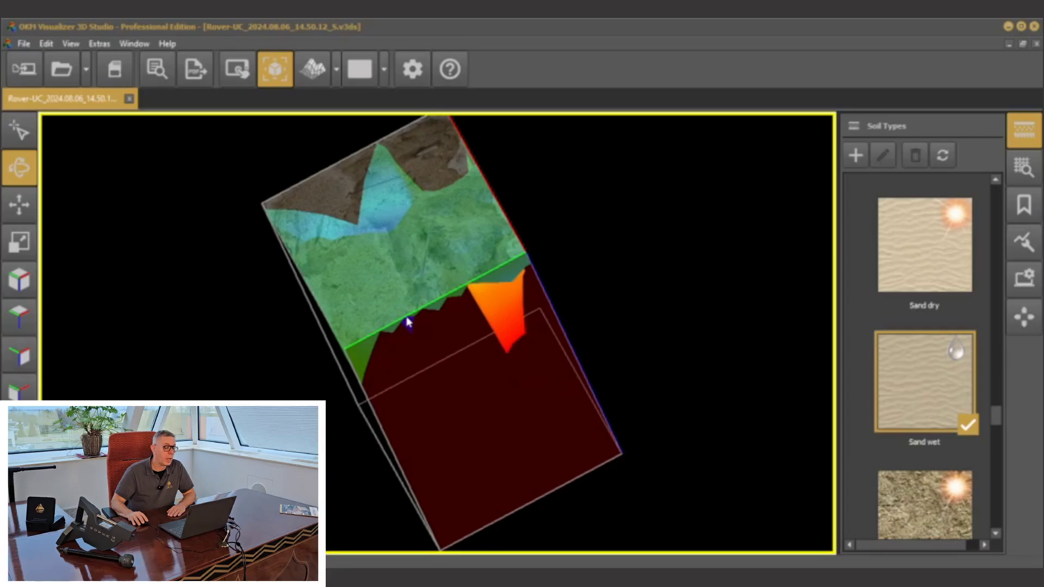
left_click_drag(411, 328, 383, 324)
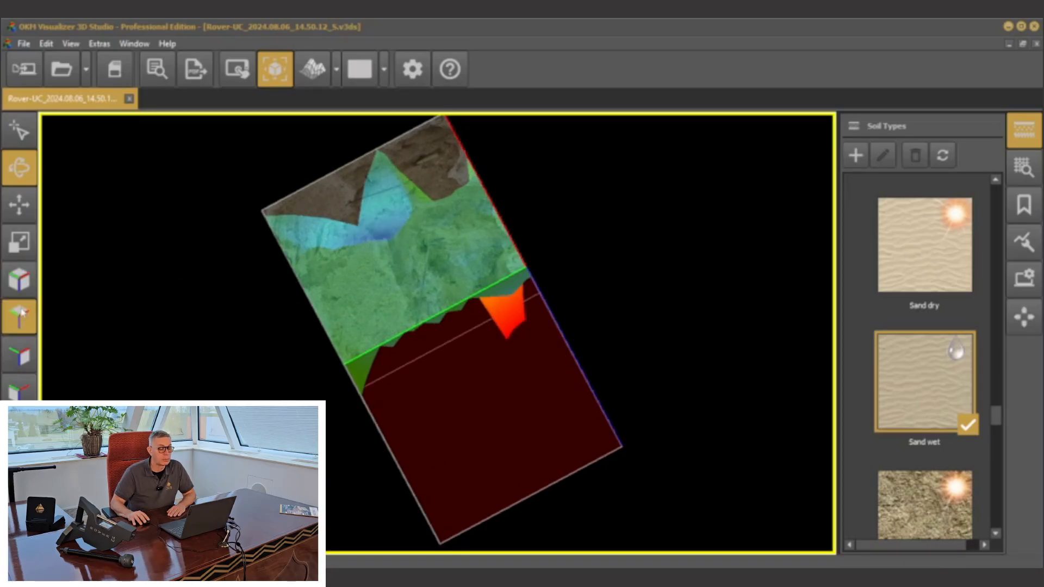
- Cycle through Top, two side and Perspective views, finishing in Top view
left_click(20, 316)
left_click(21, 355)
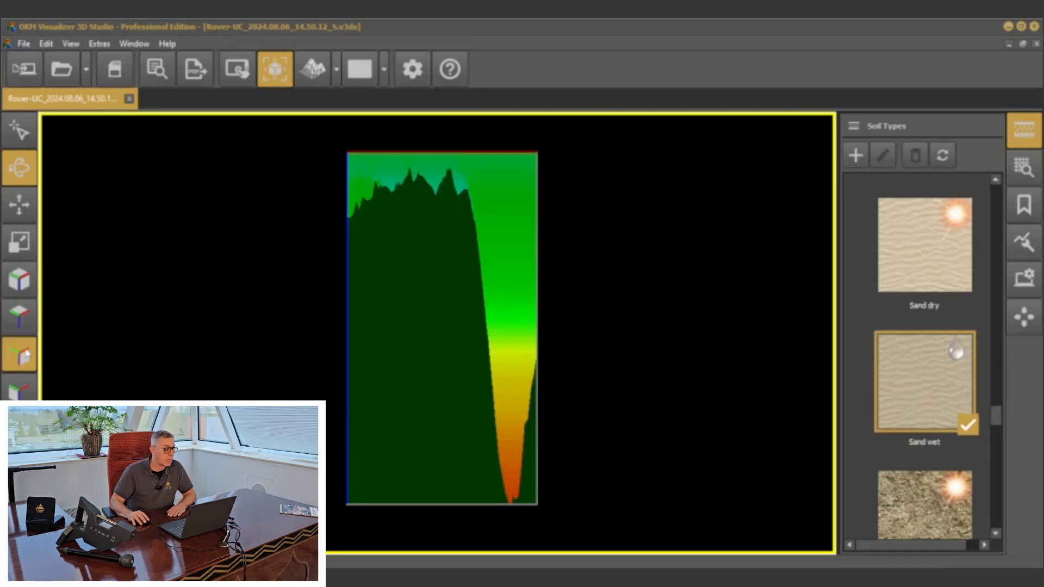
left_click(22, 390)
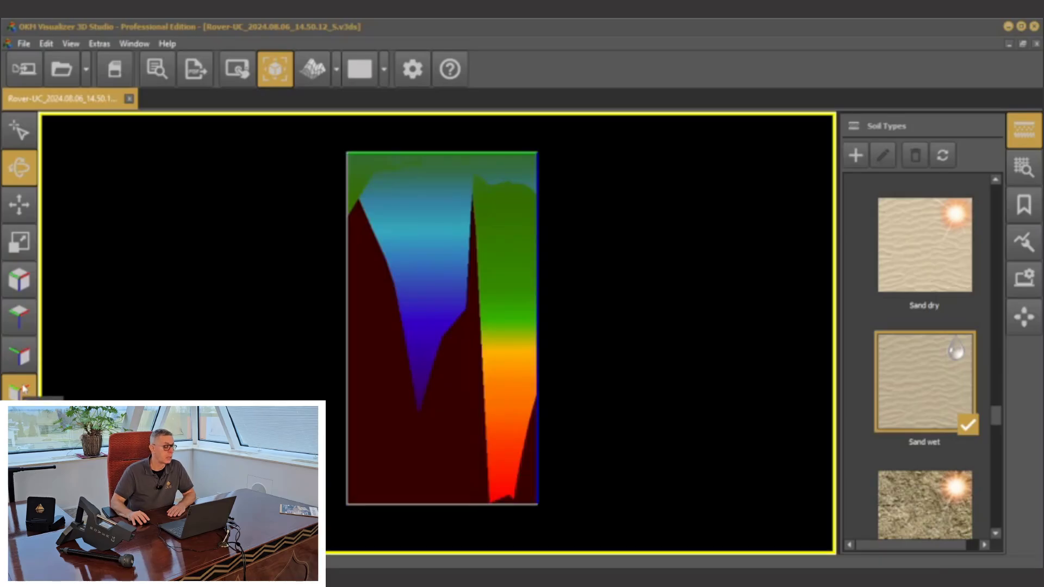
left_click(17, 283)
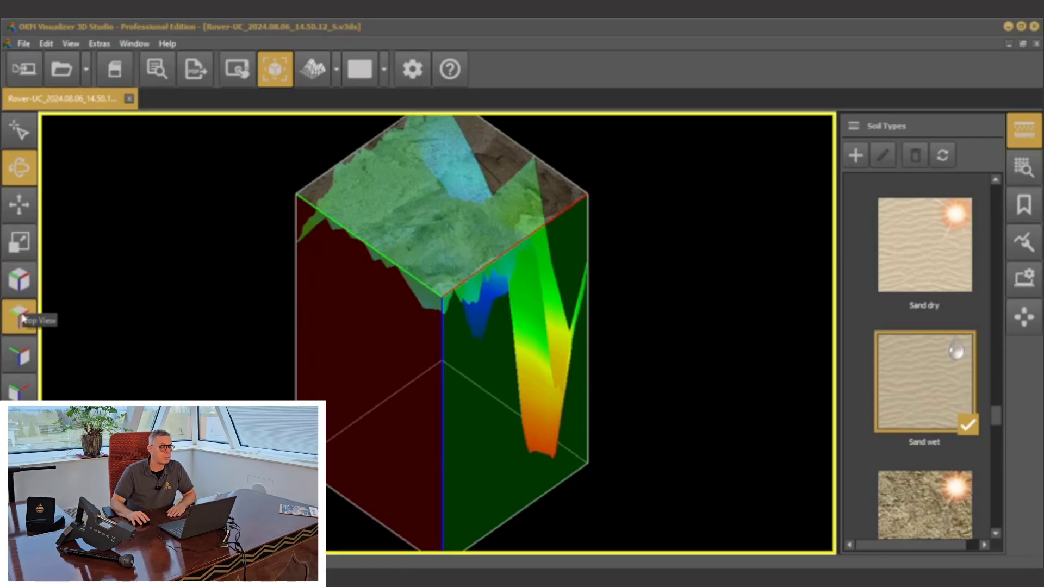
left_click(20, 317)
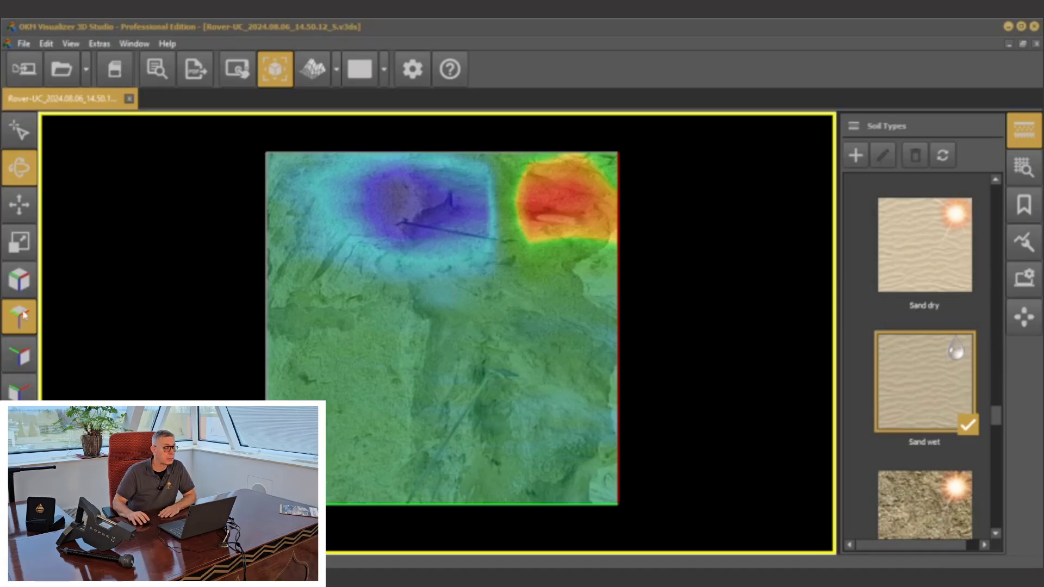
left_click(114, 68)
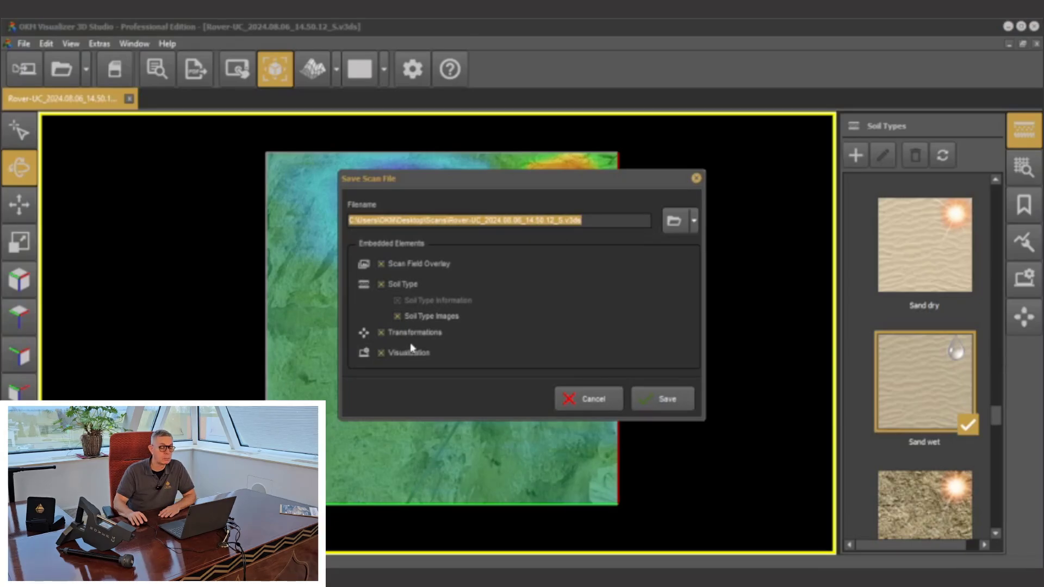
left_click(595, 398)
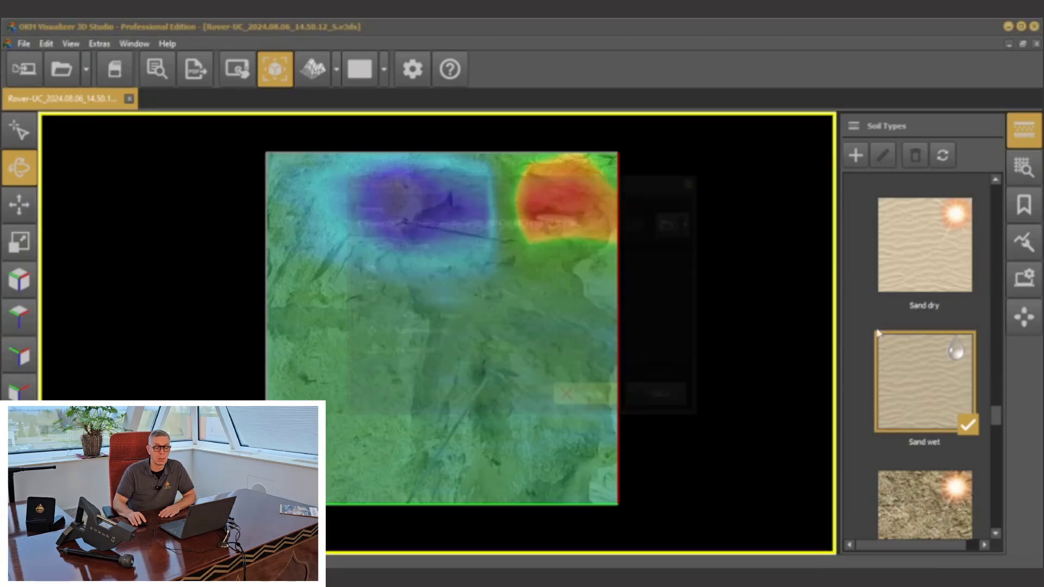
- Fade out the scan field overlay, test Soil Type Surface opacity, and switch to Perspective view
left_click(1023, 289)
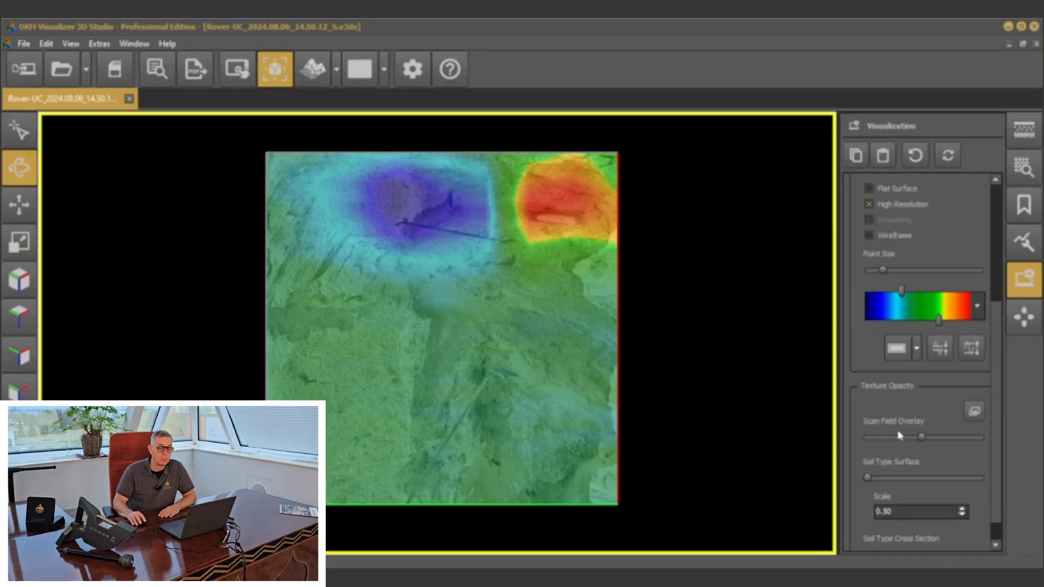
left_click_drag(921, 438, 850, 443)
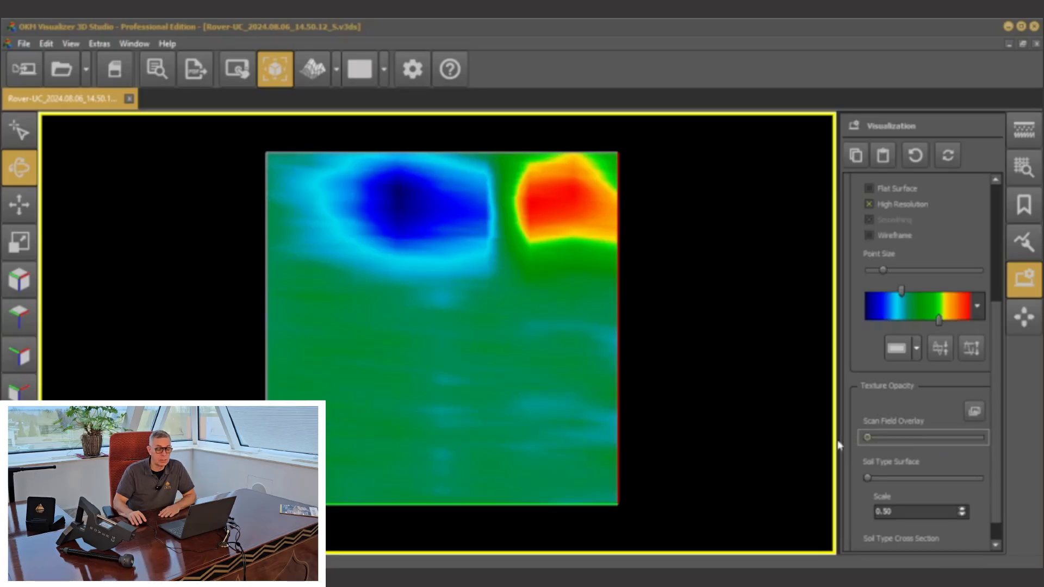
mouse_move(868, 482)
left_mouse_down()
mouse_move(968, 480)
mouse_move(869, 480)
mouse_move(908, 479)
left_mouse_up()
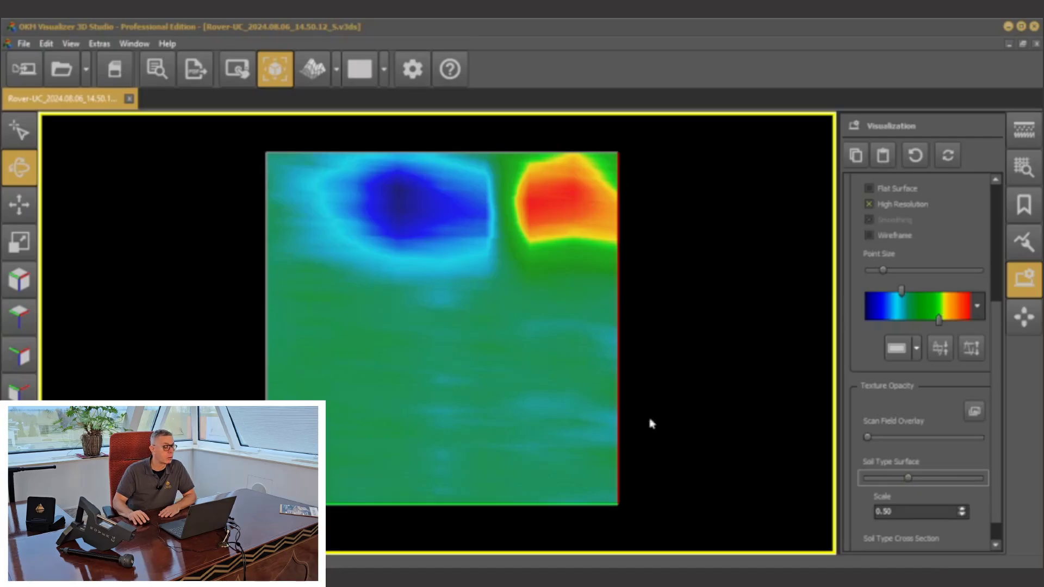
left_click(18, 279)
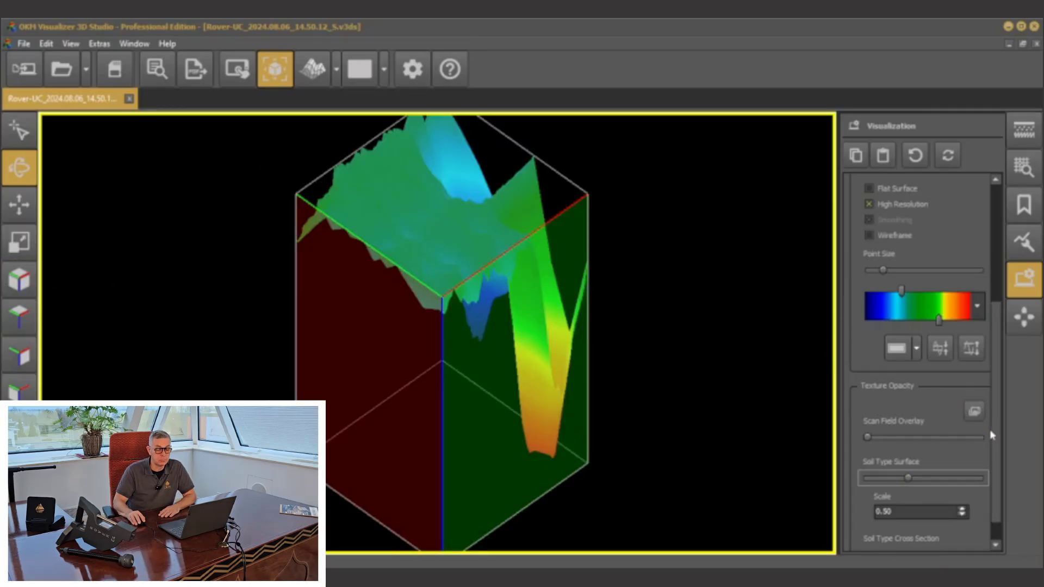
scroll(878, 515, "down", 1)
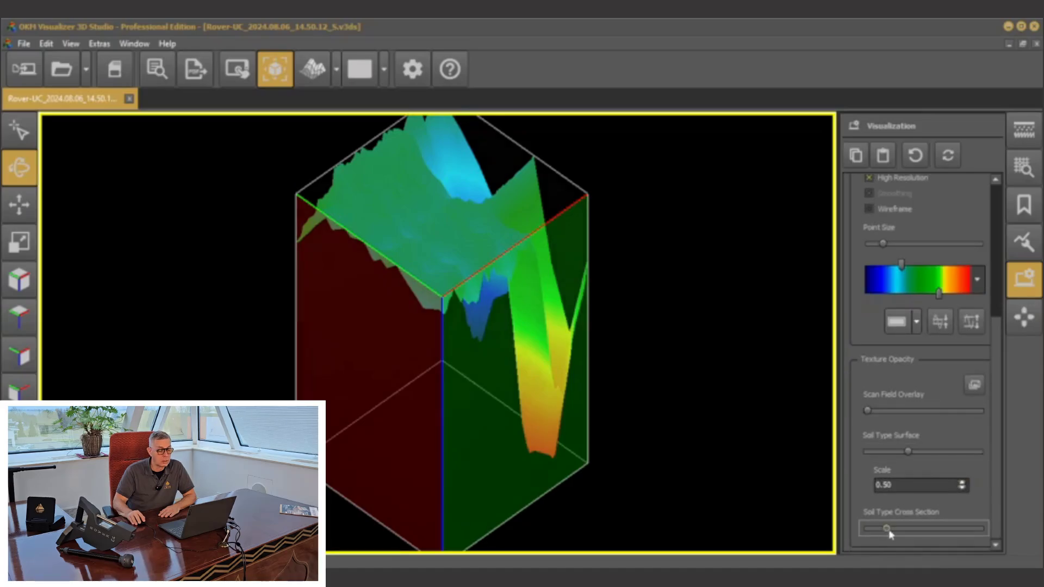
- Test cross-section texture, keep soil surface transparent, restore the overlay, and return to Top view
left_click_drag(867, 530, 943, 528)
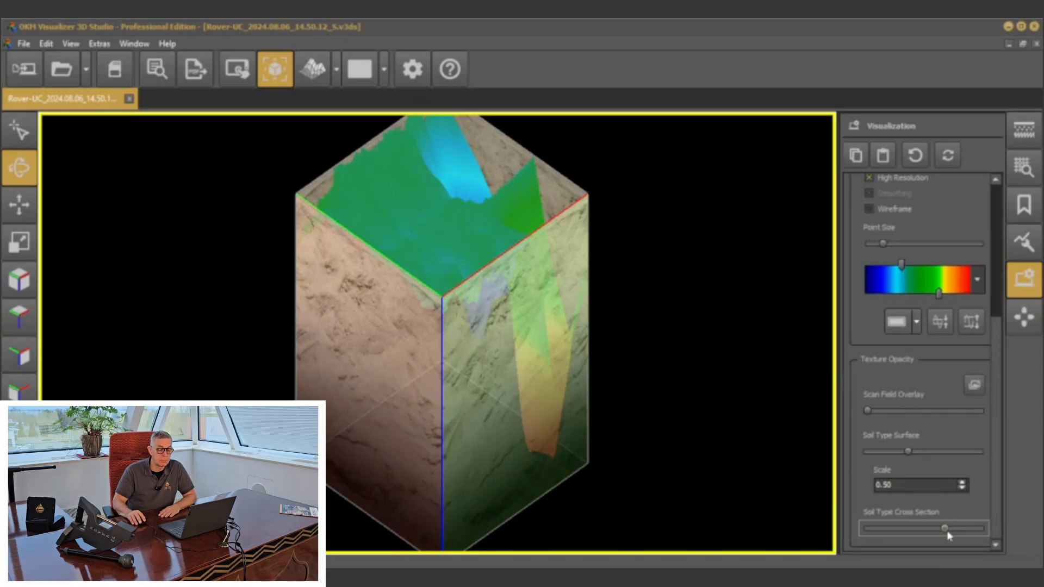
left_click_drag(945, 529, 810, 527)
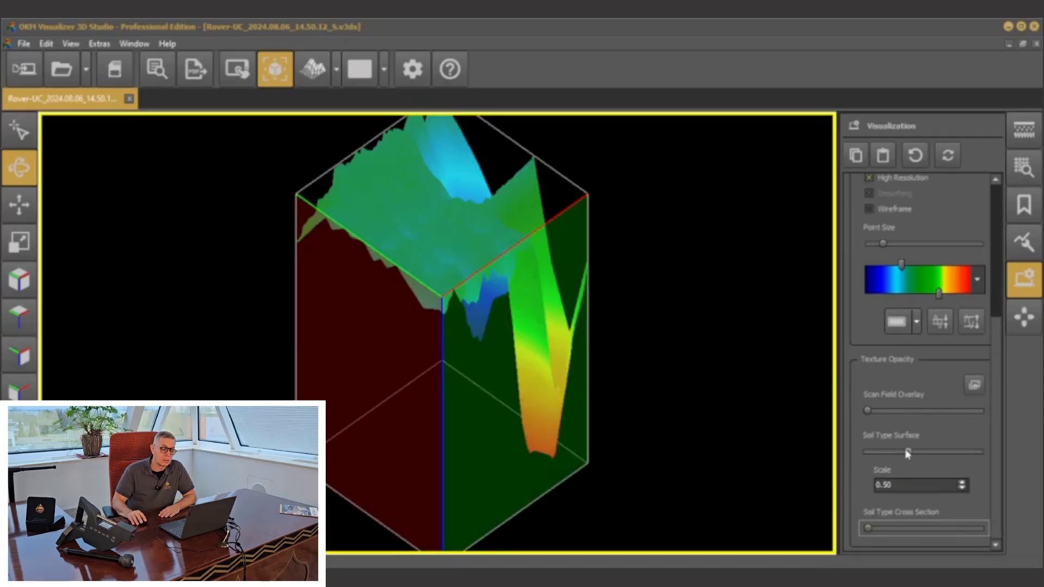
left_click_drag(909, 453, 812, 454)
left_click_drag(867, 410, 931, 413)
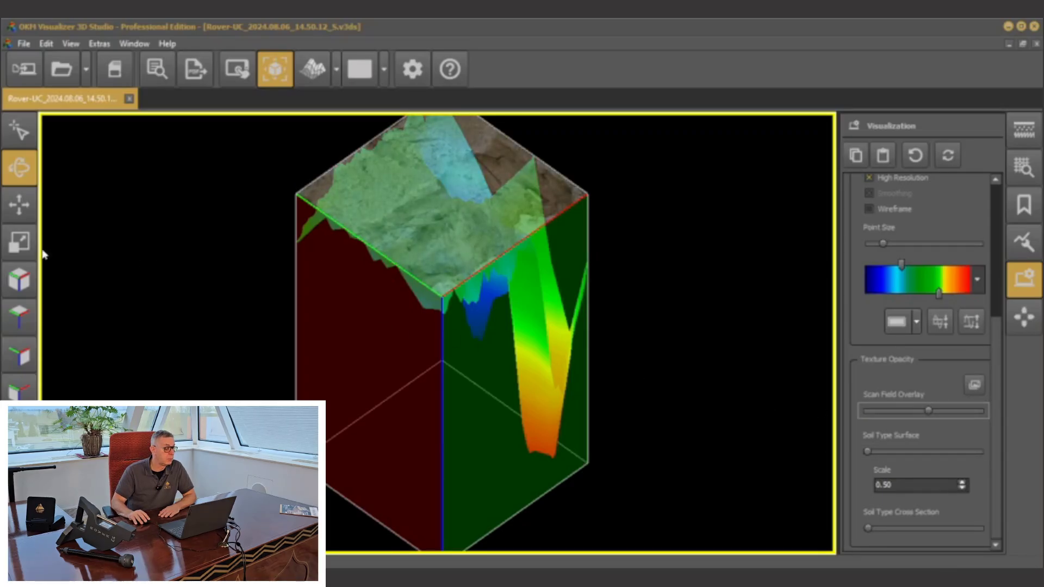
left_click(25, 277)
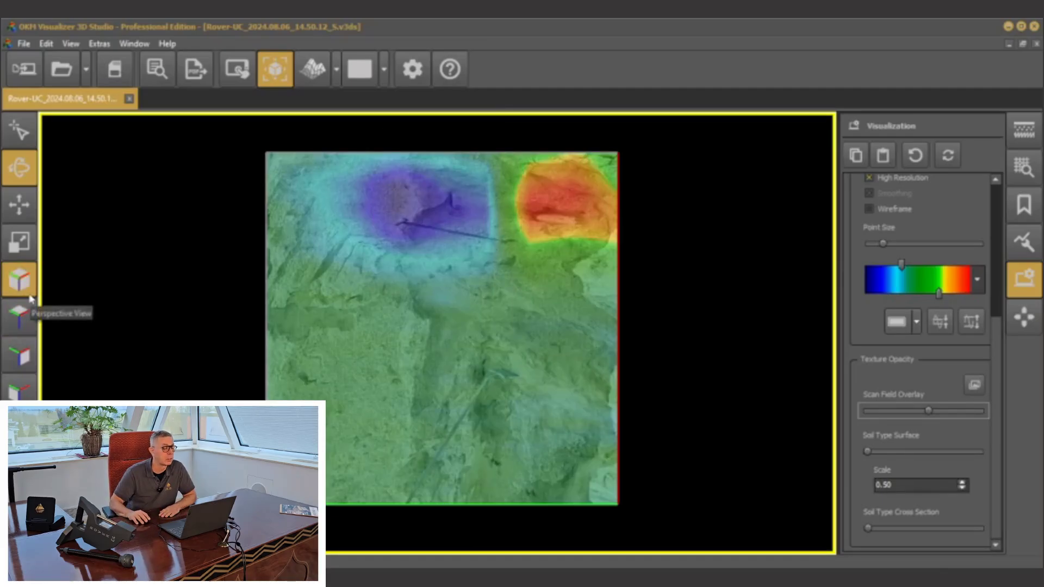
- Leave Soil Type Images out of the save settings and browse for the save location
left_click(123, 74)
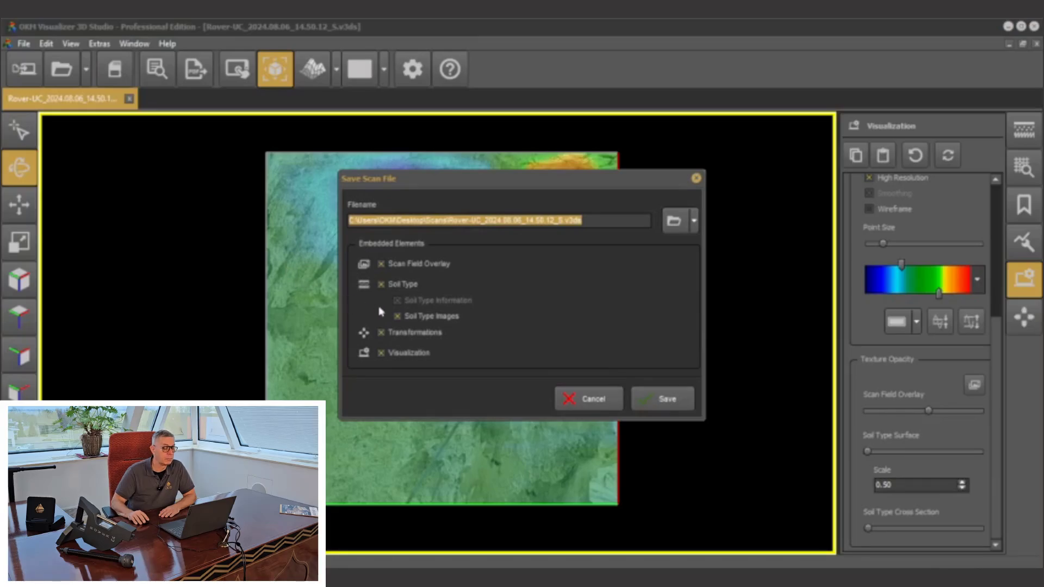
left_click(397, 317)
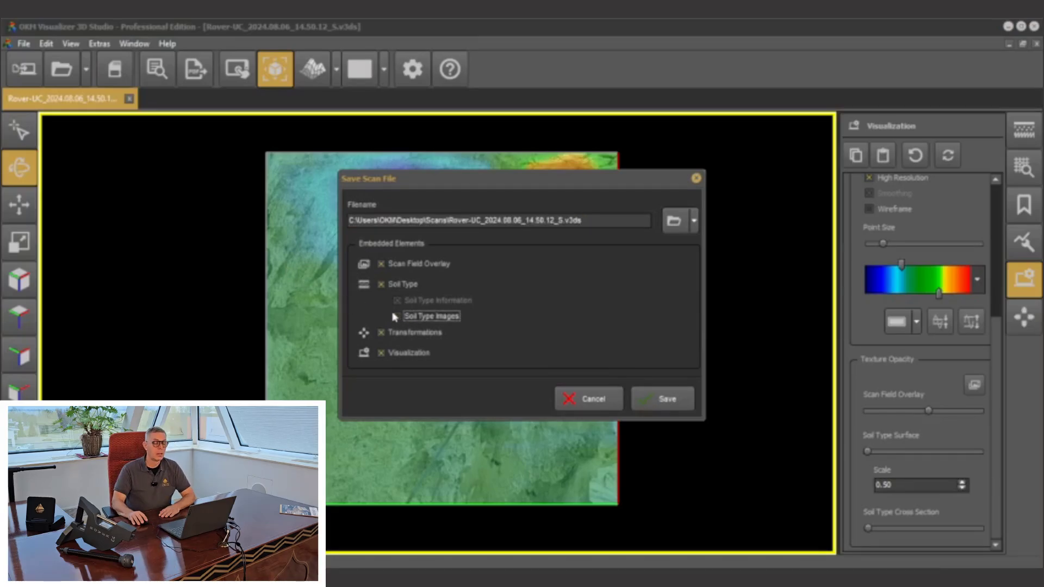
left_click(674, 222)
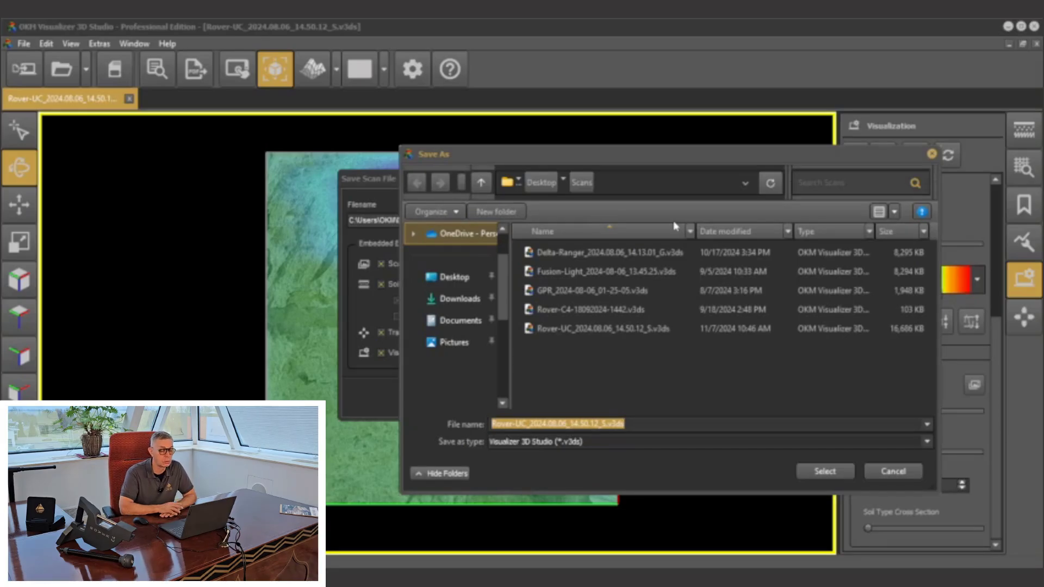
- Keep Rover-UC_2024.08.06_14.50.12_S.v3ds in the Scans folder and confirm it with Select
left_click(636, 353)
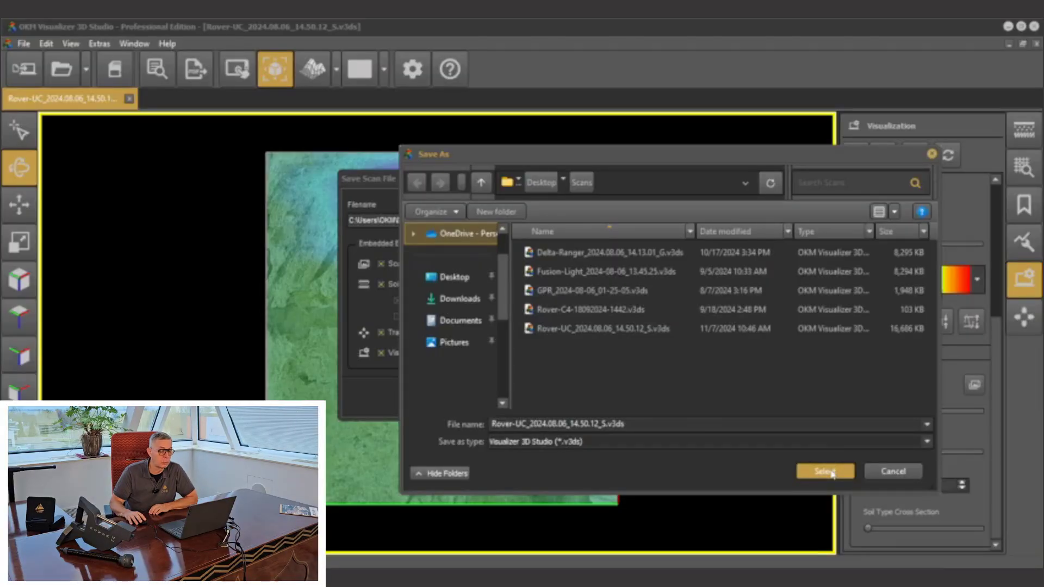
left_click(826, 471)
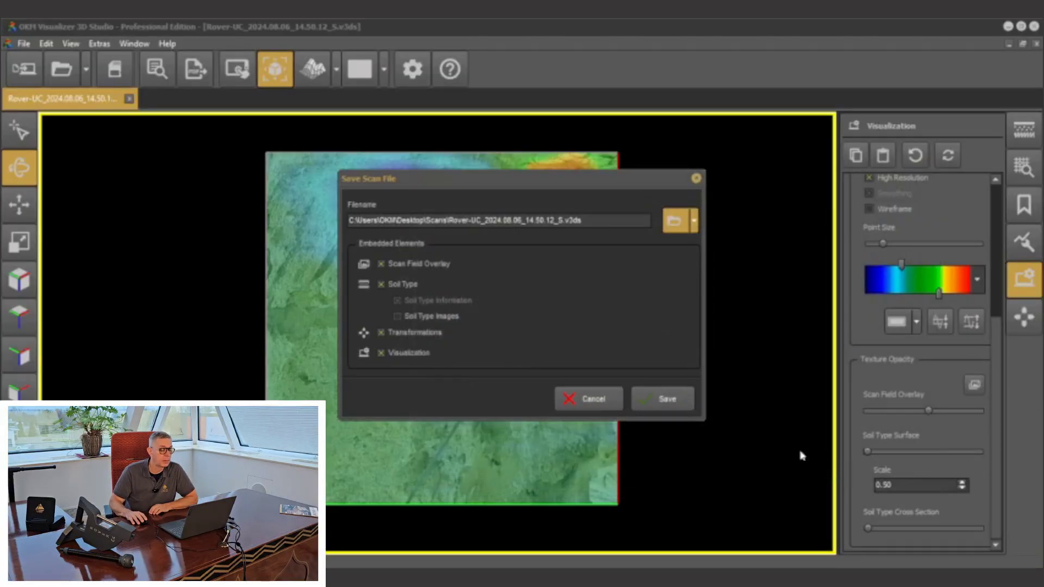